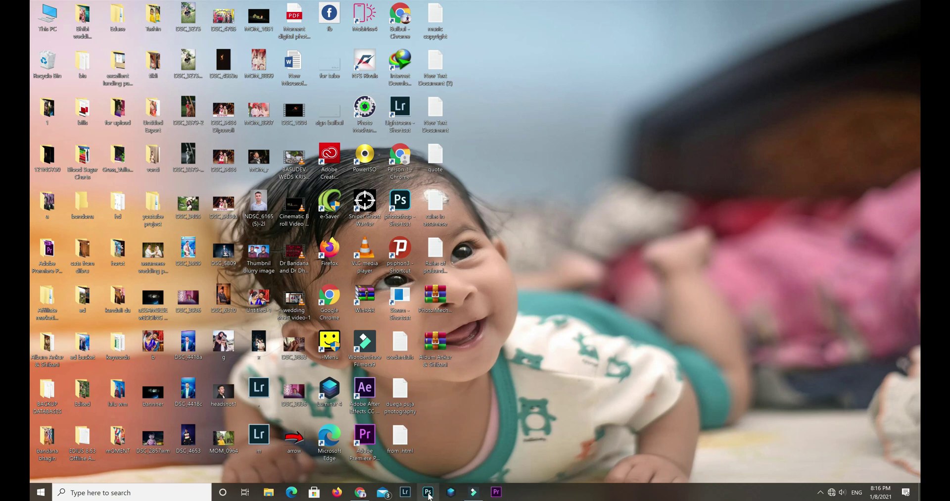
Start Adobe Photoshop from its icon on the Windows taskbar.
left_click(428, 493)
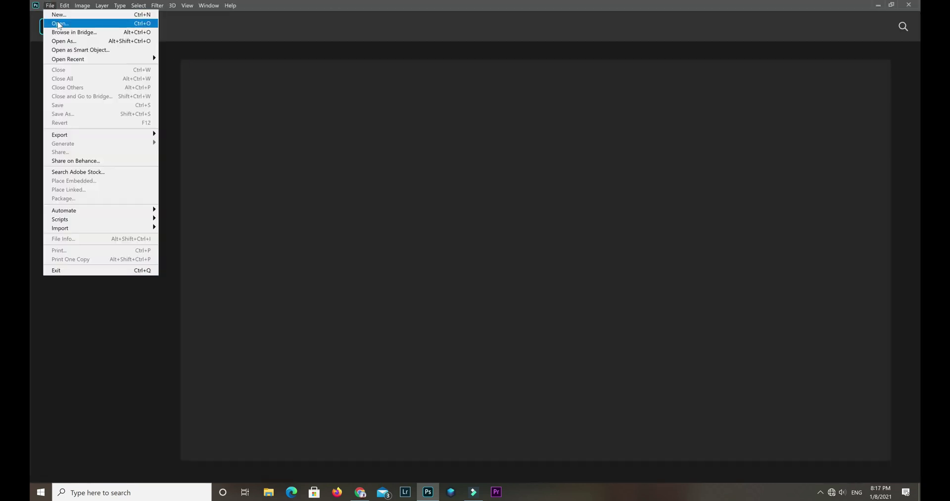
Open NDSC_6165 (5)-2l.jpg from the Desktop folder through File > Open.
left_click(58, 24)
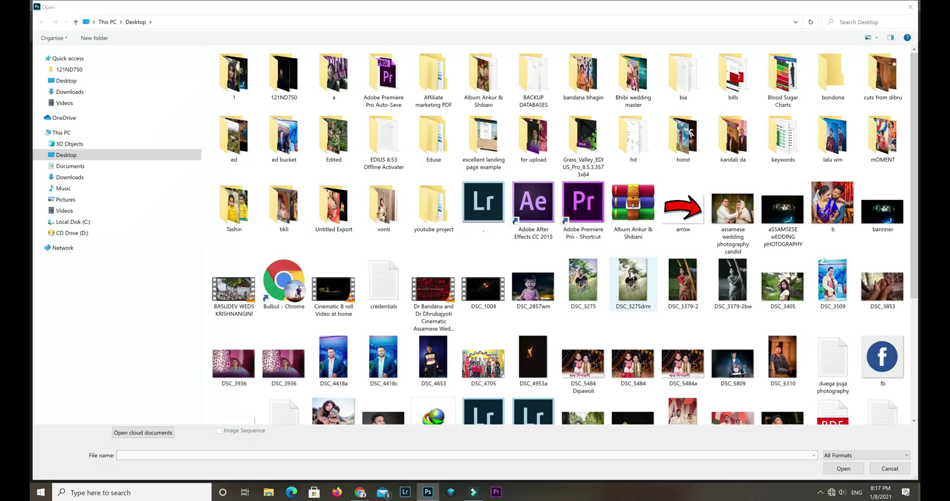
scroll(917, 253, "down", 3)
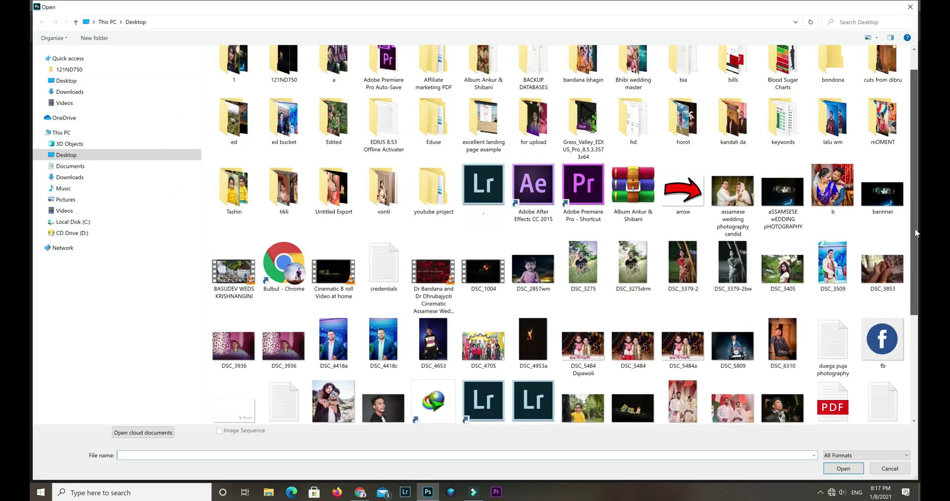
left_click_drag(916, 253, 913, 323)
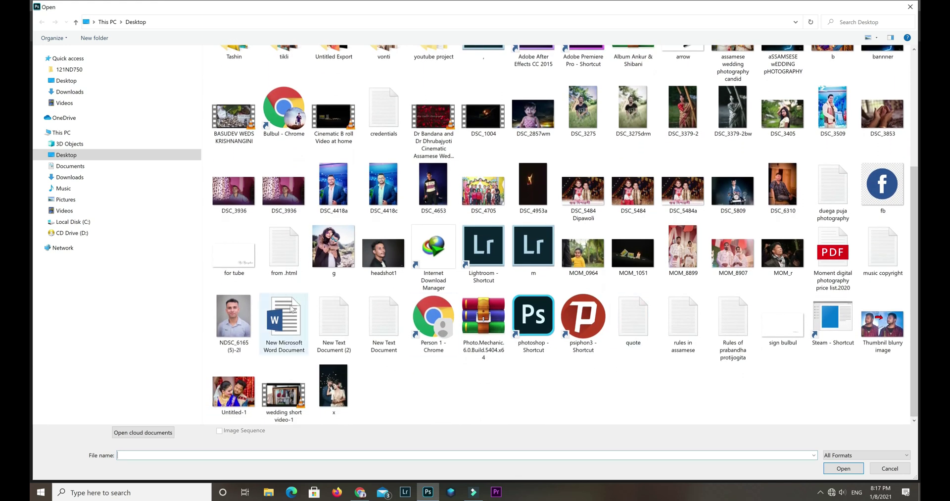
double_click(230, 322)
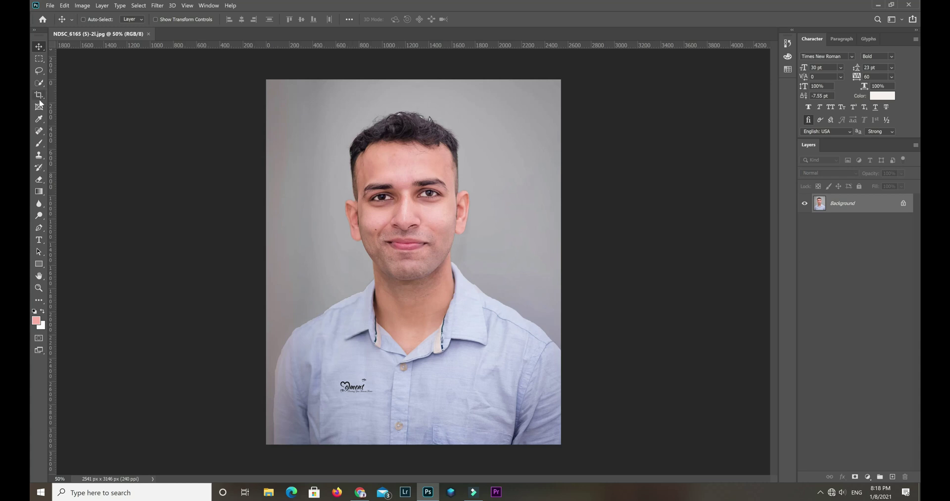
left_click(39, 96)
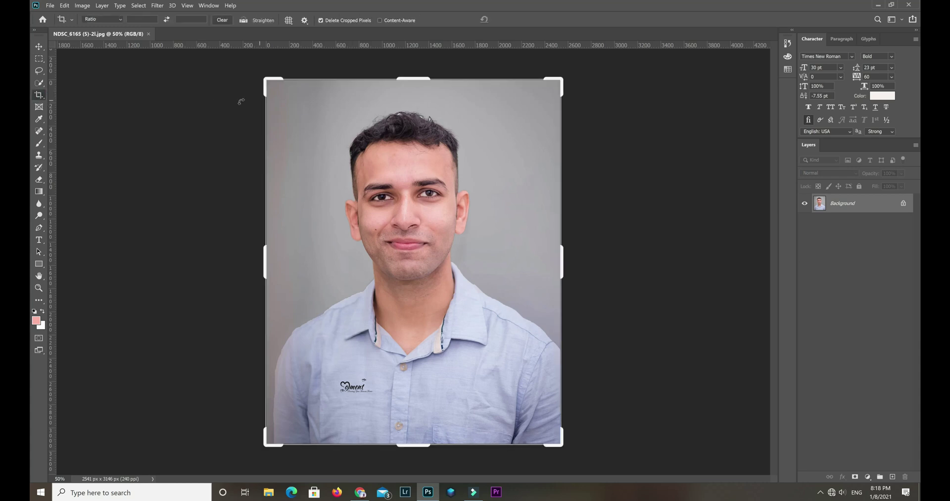
left_click_drag(265, 79, 272, 87)
key("ctrl+r")
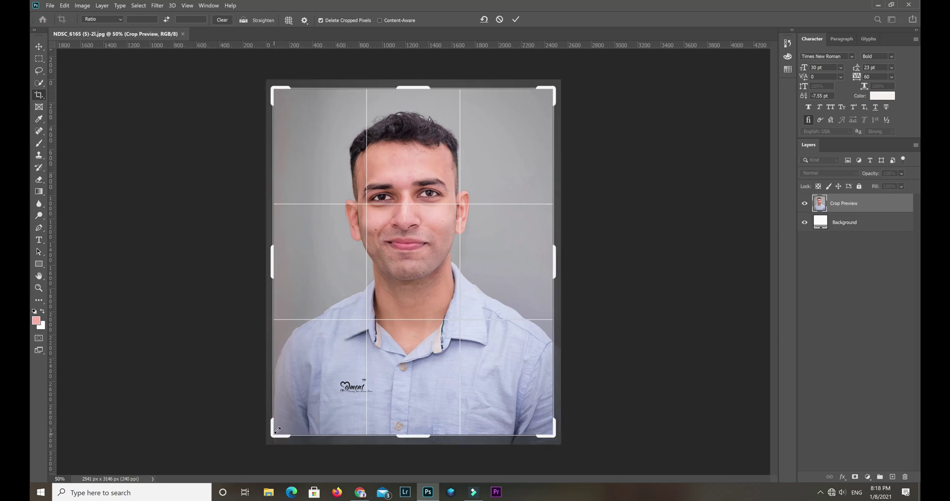
left_click_drag(278, 430, 282, 423)
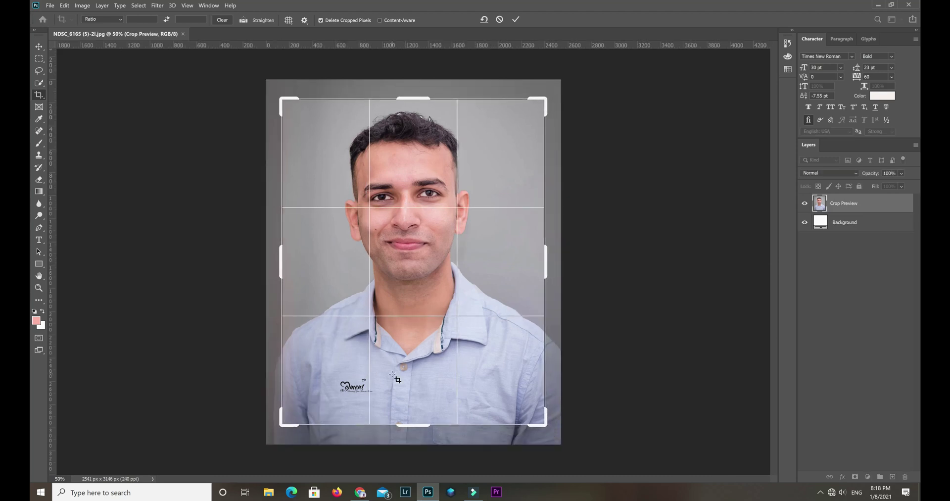
left_click(38, 47)
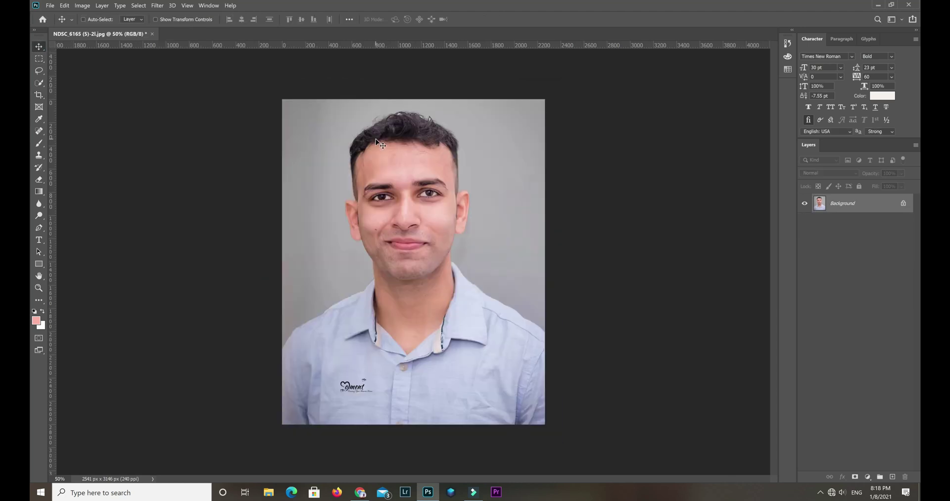
Redo the crop evenly inward with the face centred, giving a 2393 × 2963 px portrait.
key("ctrl+z")
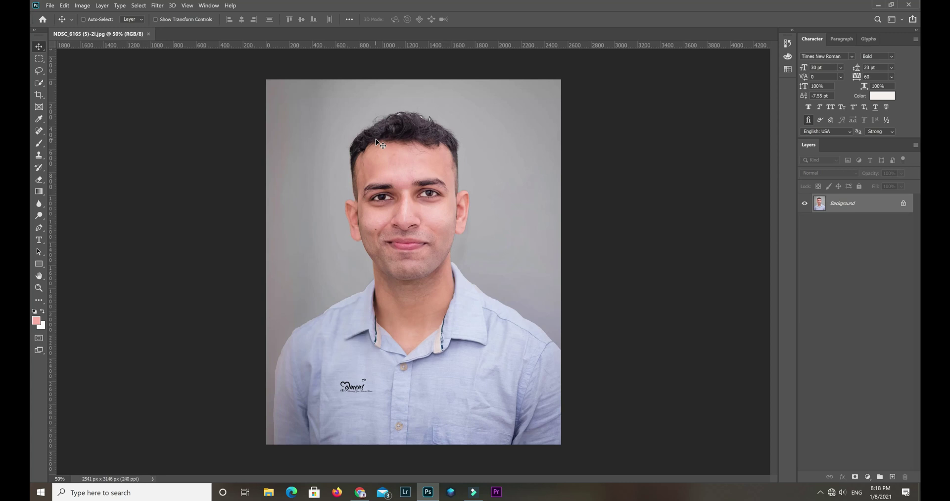
left_click(49, 97)
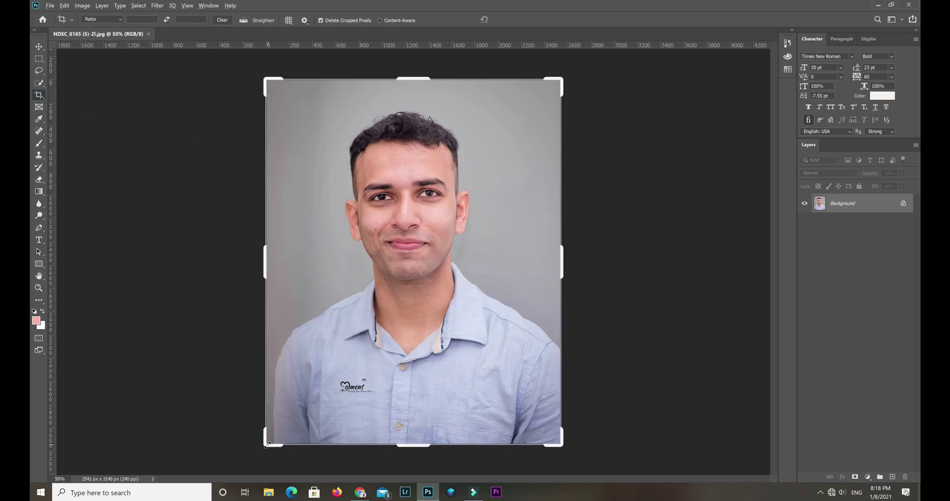
left_click_drag(266, 444, 274, 434)
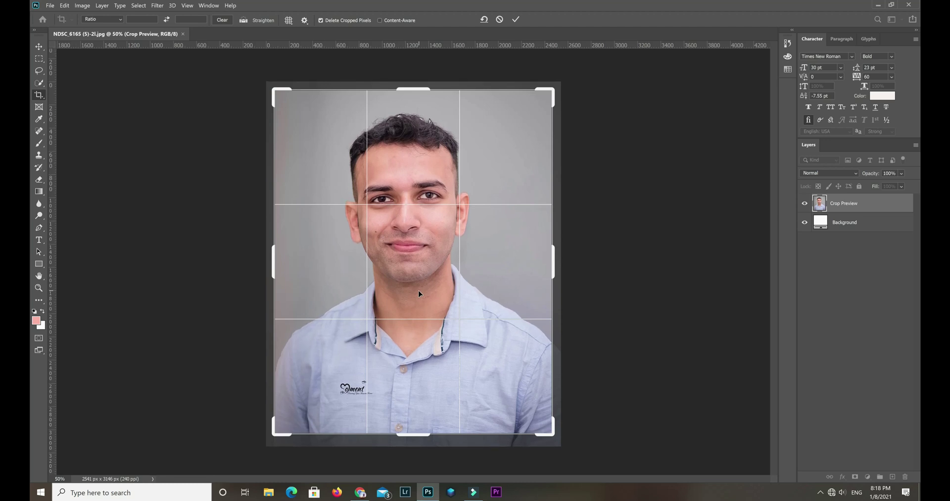
left_click_drag(409, 295, 409, 301)
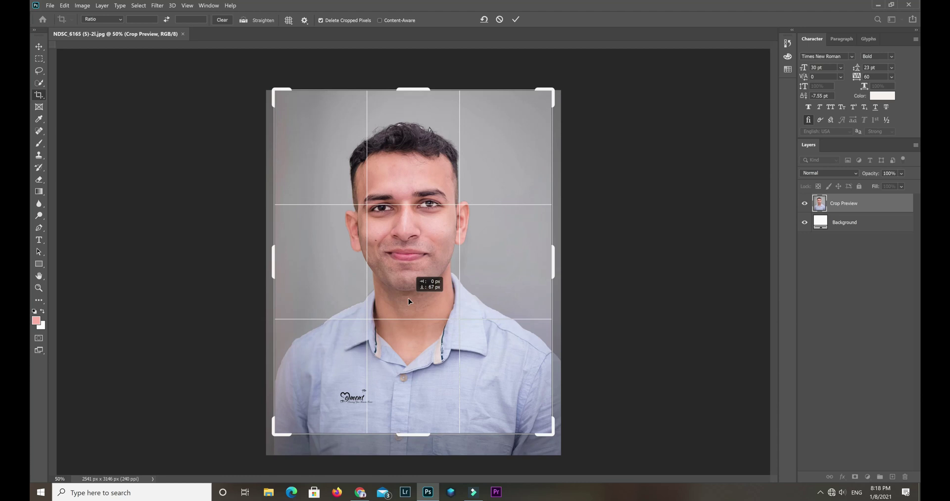
left_click_drag(408, 298, 409, 300)
key("ctrl+r")
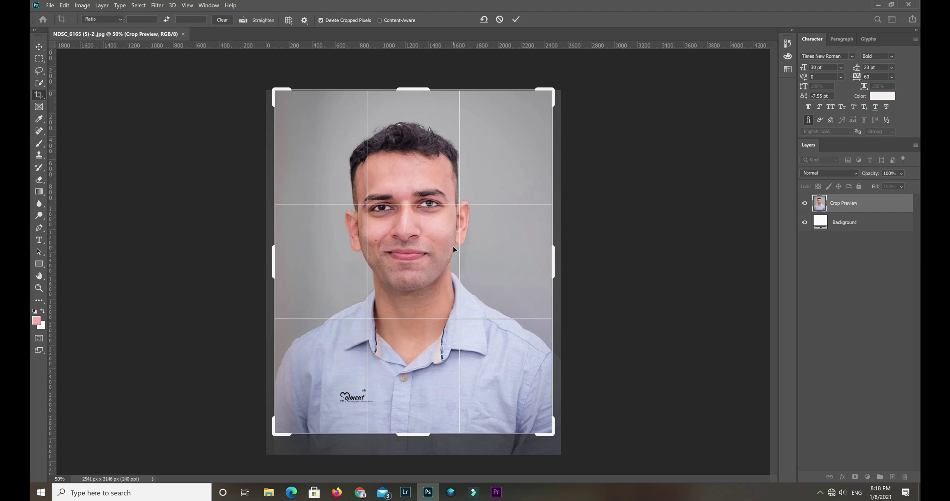
left_click(514, 20)
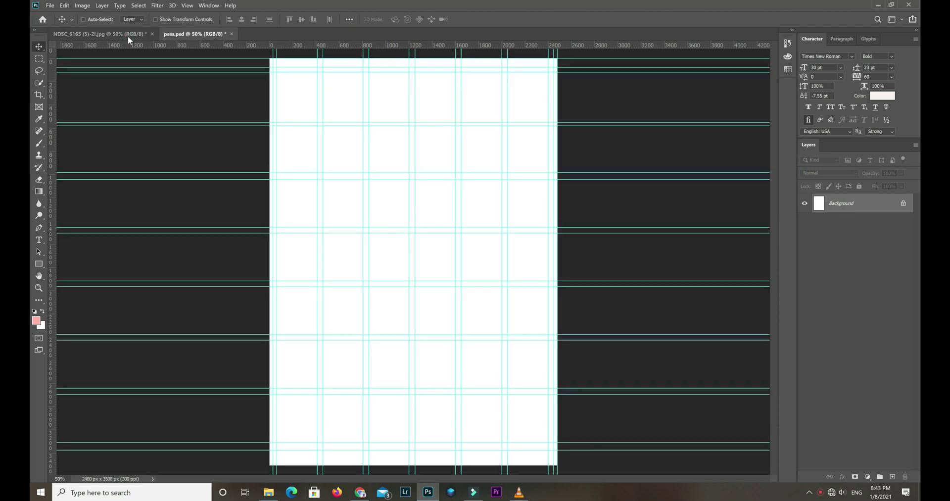
Clear the old selection and select the entire cropped NDSC portrait for copying.
left_click(128, 35)
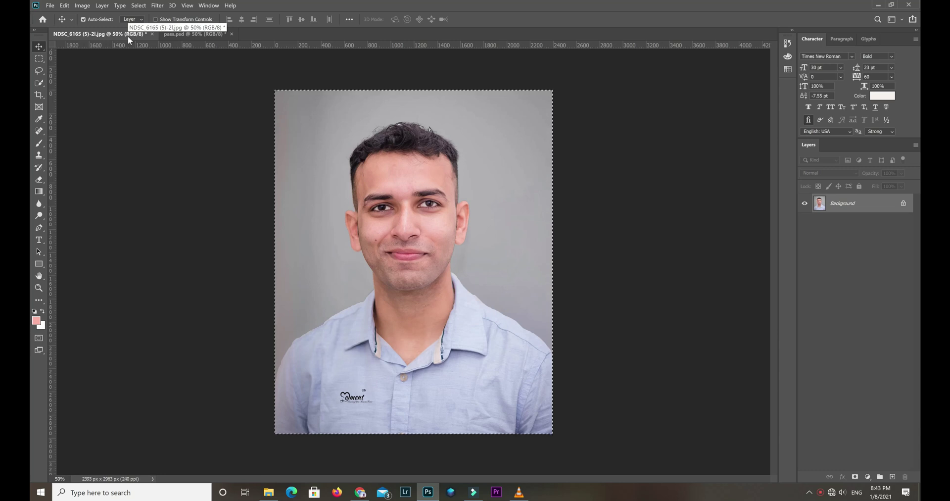
key("ctrl+d")
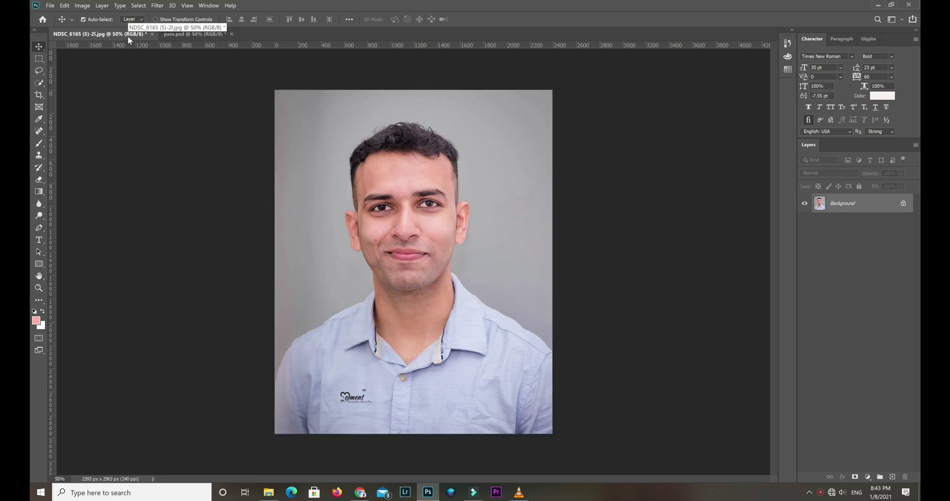
key("ctrl+a")
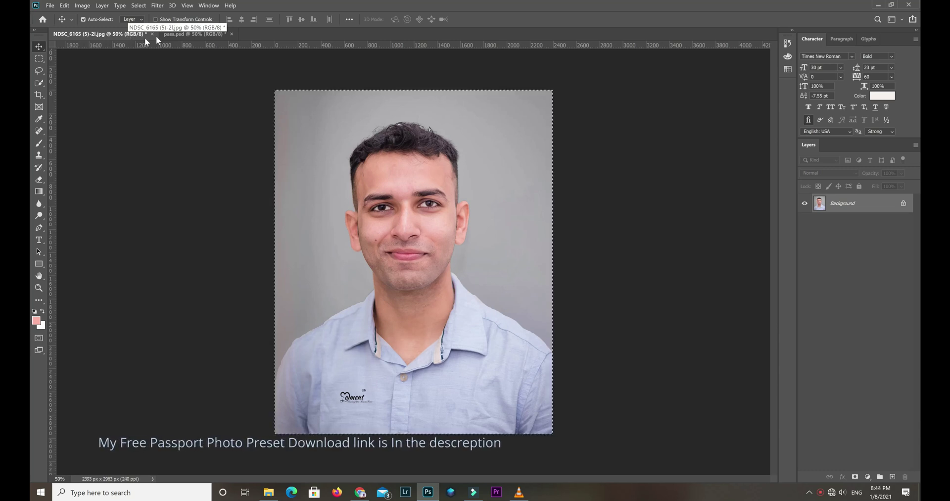
Paste the portrait into pass.psd as Layer 1 and scale it into the top-left guide cell.
left_click(164, 34)
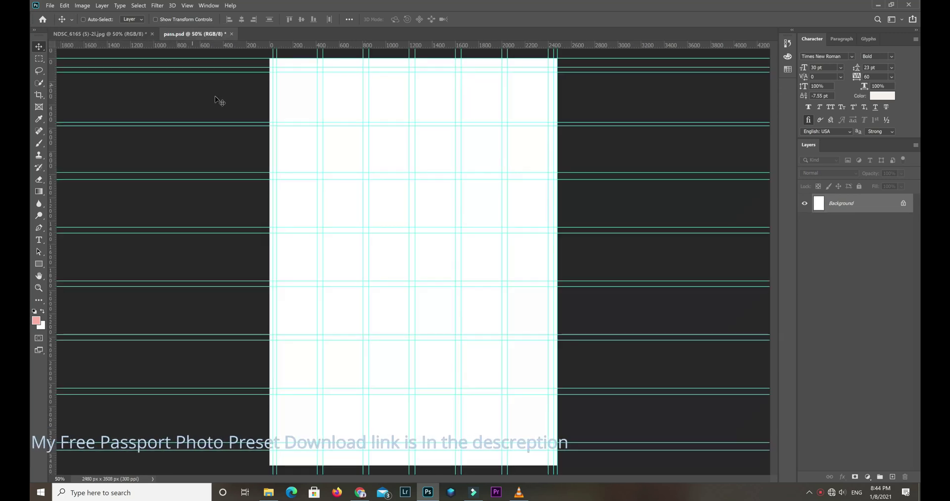
key("ctrl+v")
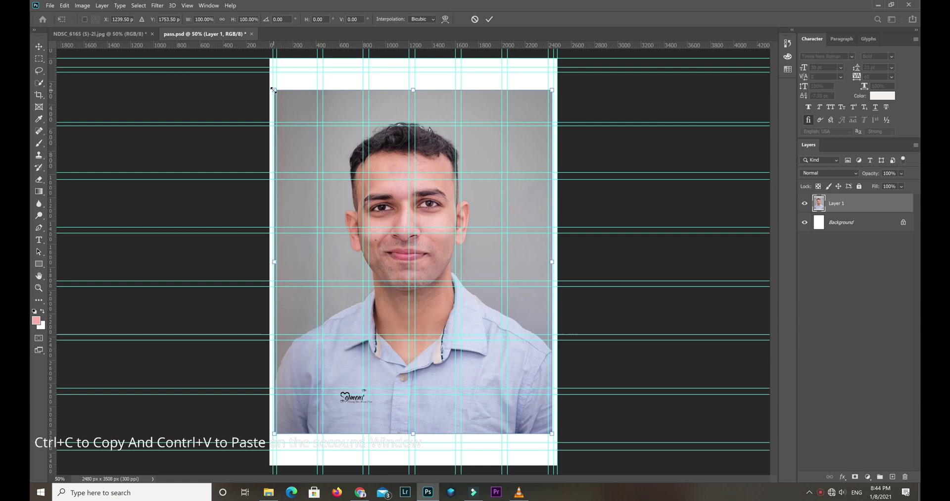
key("ctrl+t")
left_click_drag(291, 111, 316, 122)
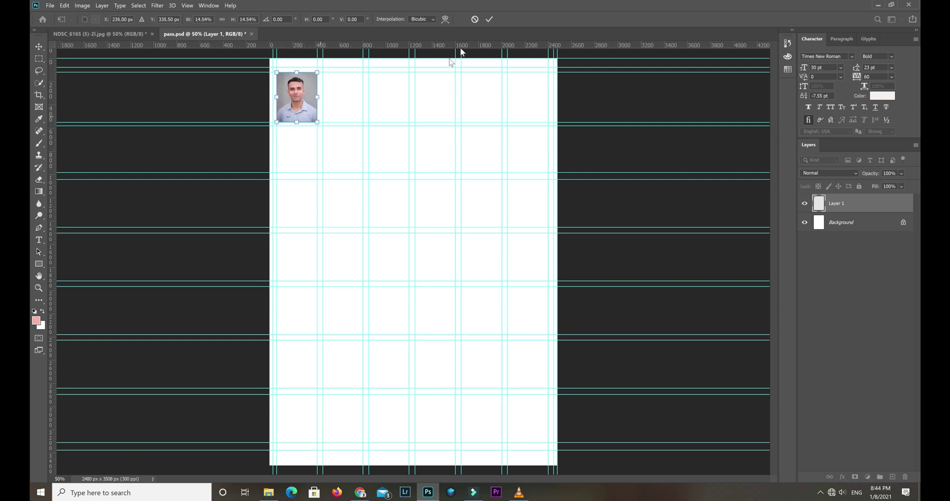
left_click(489, 20)
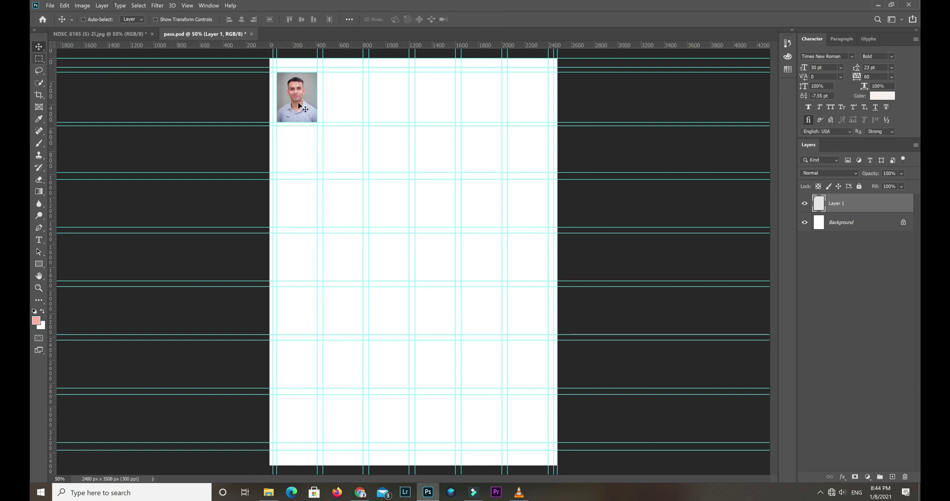
Enlarge the portrait slightly with Free Transform to fill its cell.
key("ctrl")
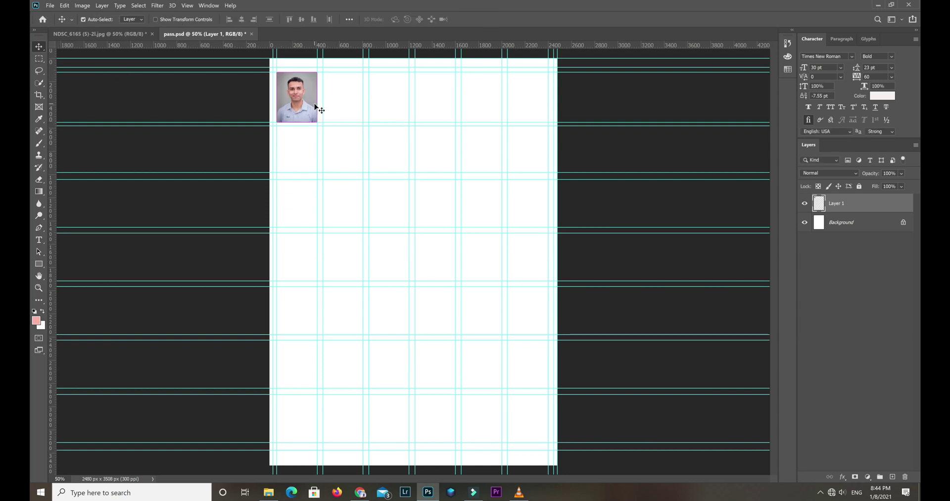
key("ctrl+t")
left_click_drag(317, 122, 318, 125)
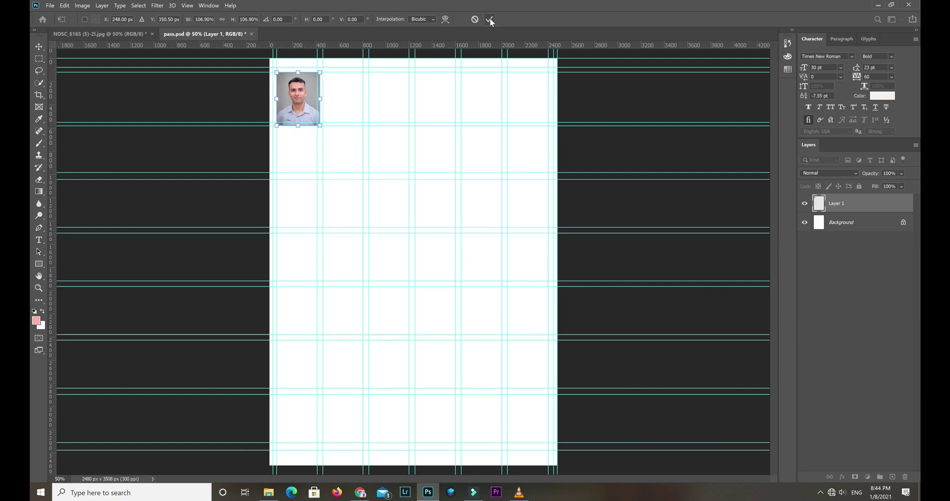
key("Return")
Trim the portrait's bottom and right edges with marquee selections, then undo the right-edge trim.
left_click(38, 58)
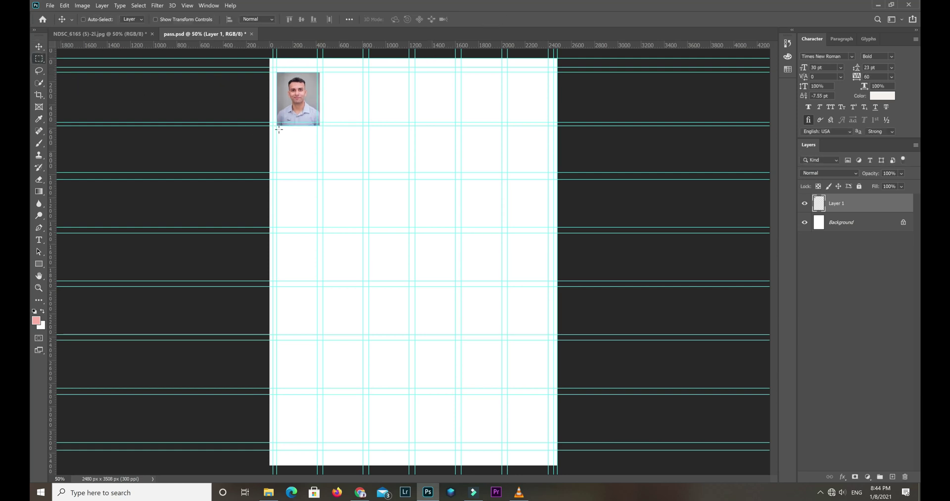
left_click_drag(272, 124, 345, 169)
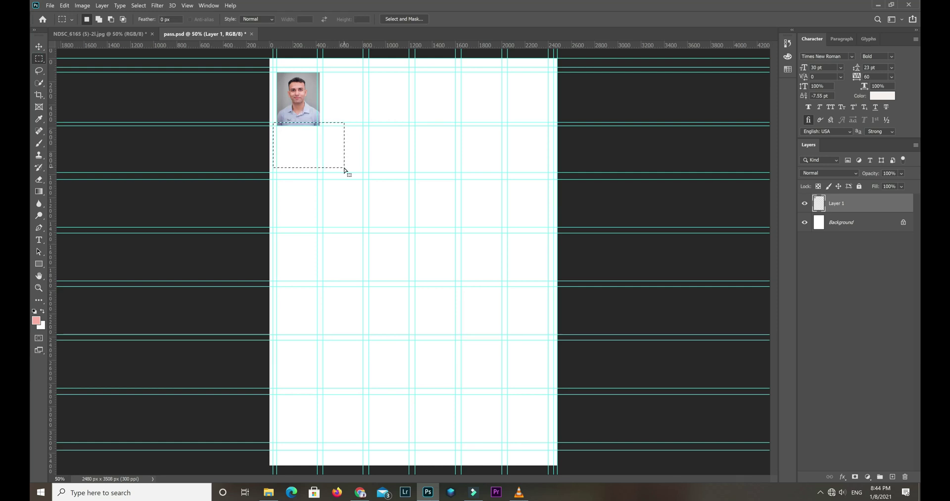
key("Delete")
key("ctrl+d")
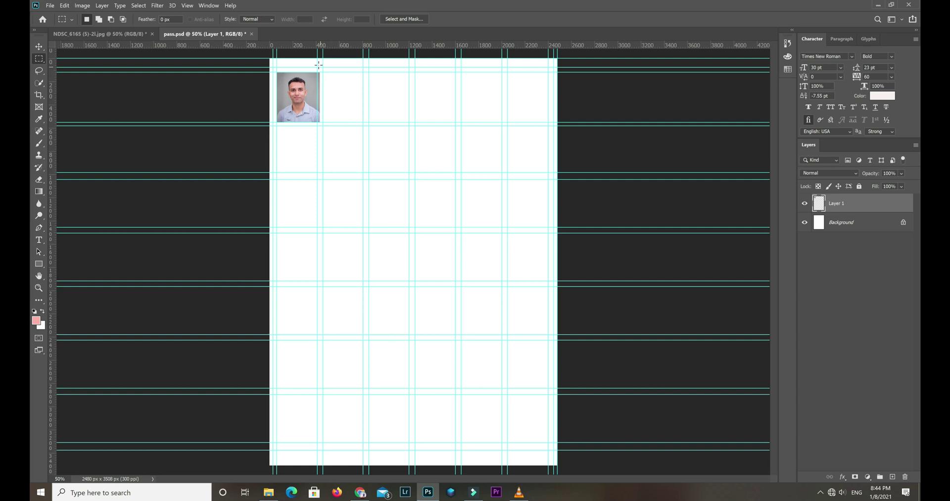
left_click_drag(318, 71, 365, 149)
key("Delete")
left_click(391, 109)
key("ctrl+z")
key("ctrl+z")
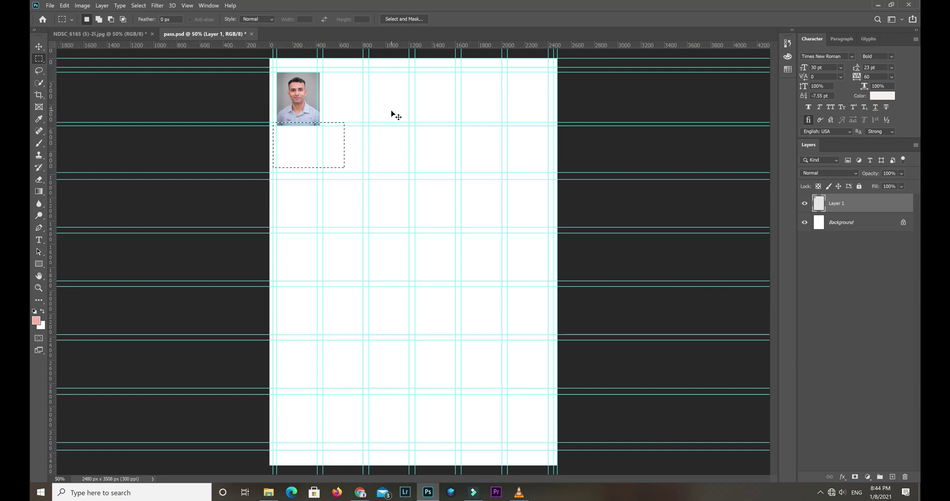
Scale the portrait down to about 93.6% so it fits inside the top-left cell.
key("ctrl+d")
key("ctrl+t")
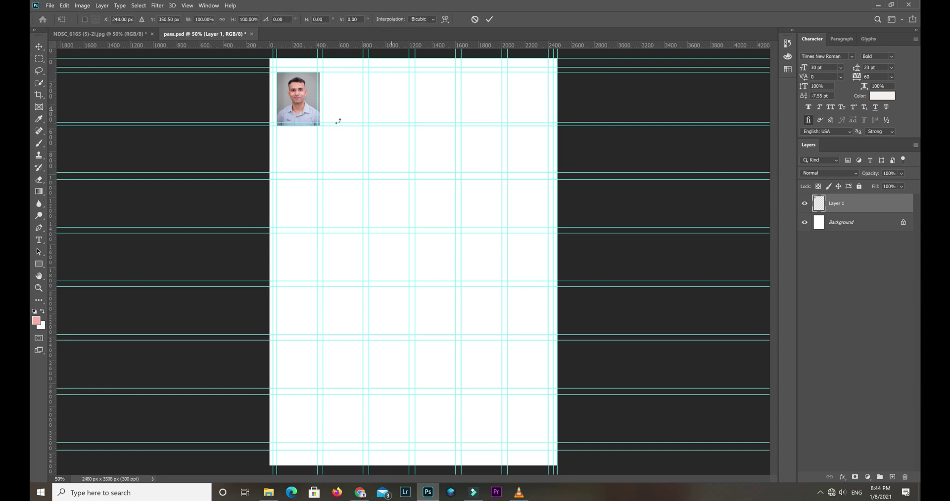
left_click_drag(319, 126, 316, 124)
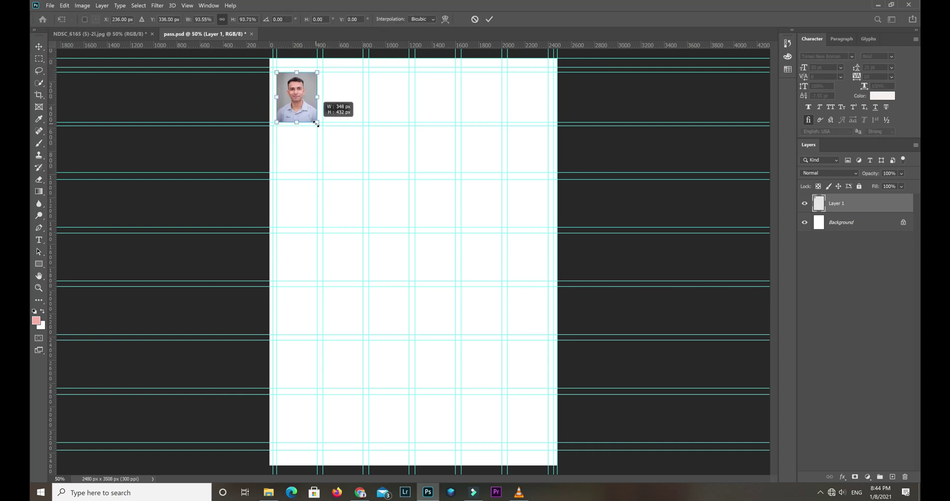
left_click(489, 19)
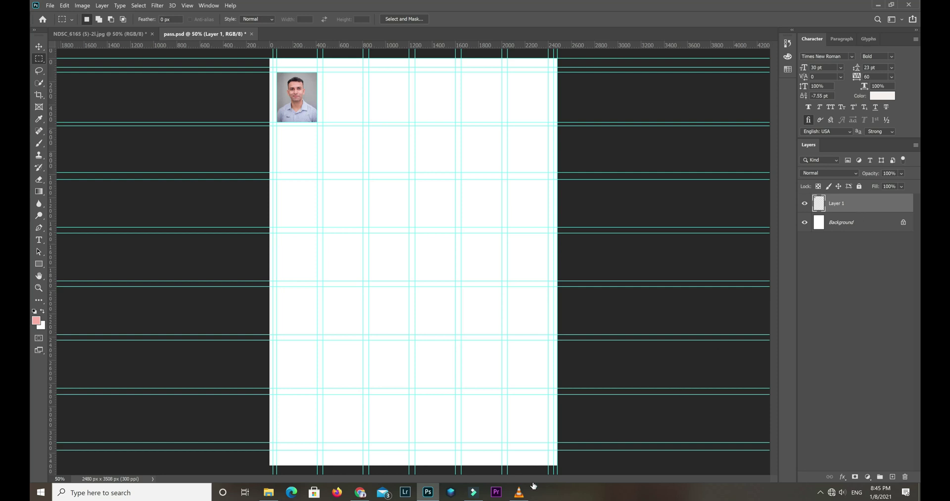
Give Layer 1 a 1 px near-black Stroke layer style as the portrait's border.
double_click(862, 206)
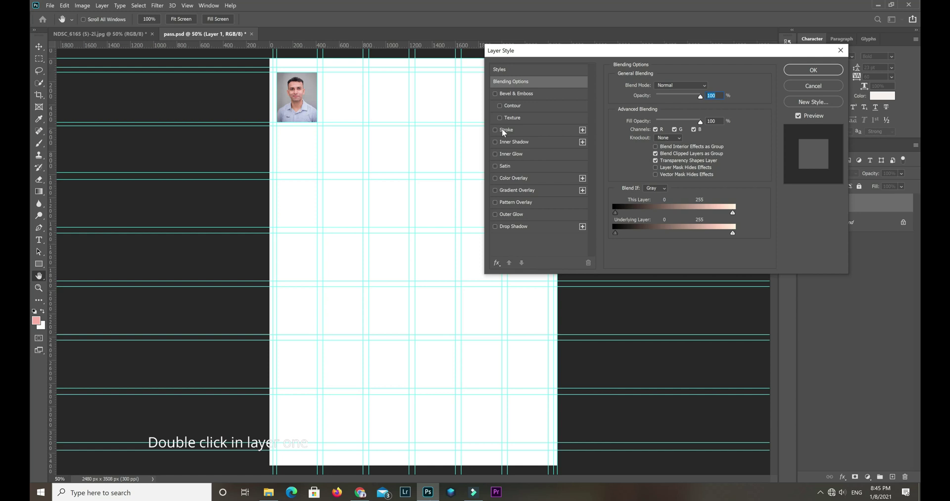
left_click(506, 129)
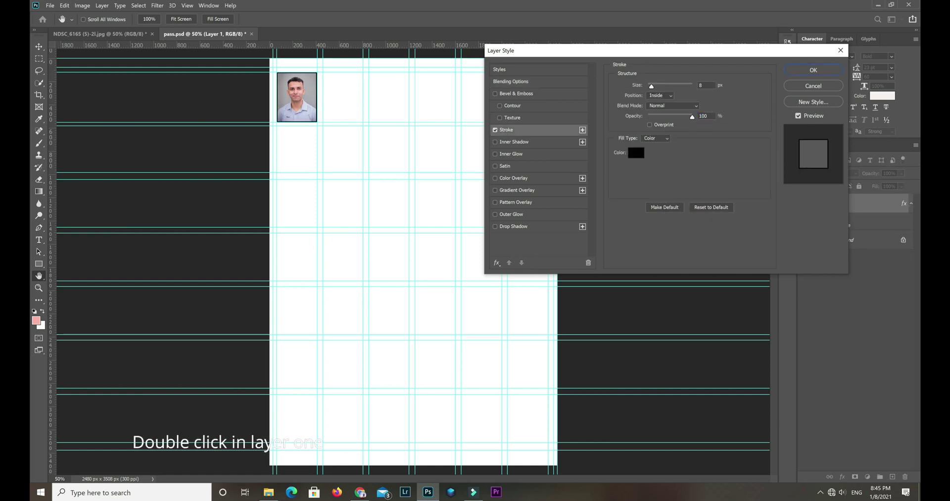
left_click(699, 85)
type("1")
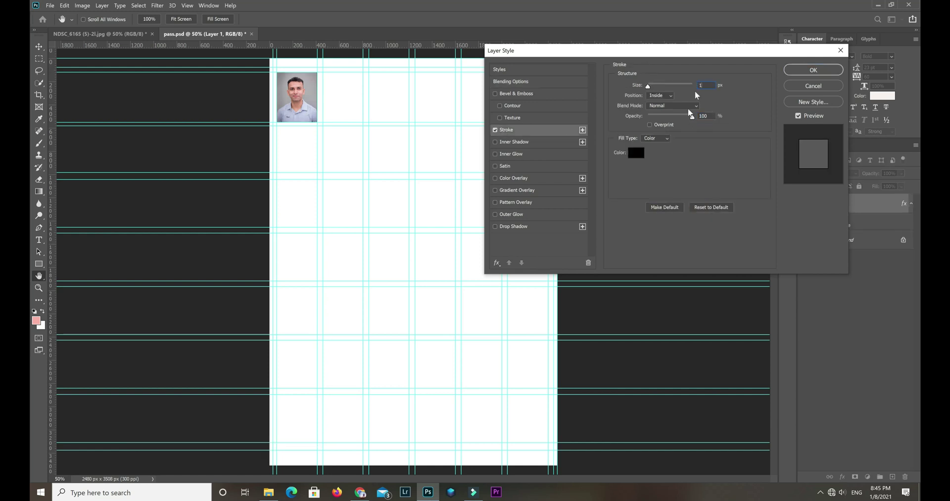
left_click(636, 153)
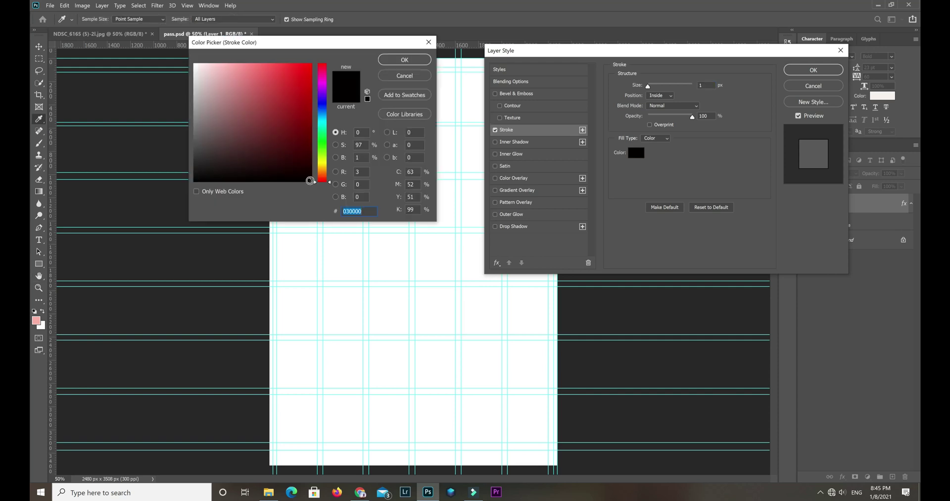
left_click(310, 180)
left_click(405, 61)
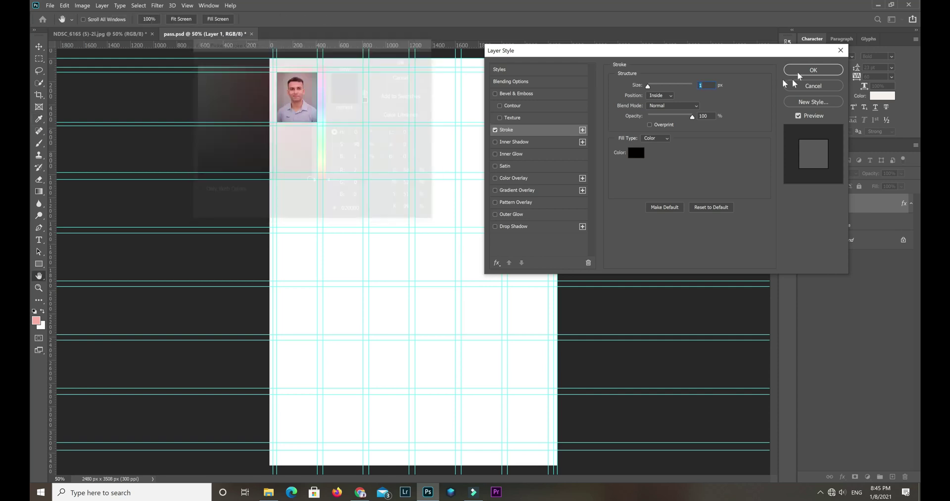
left_click(809, 72)
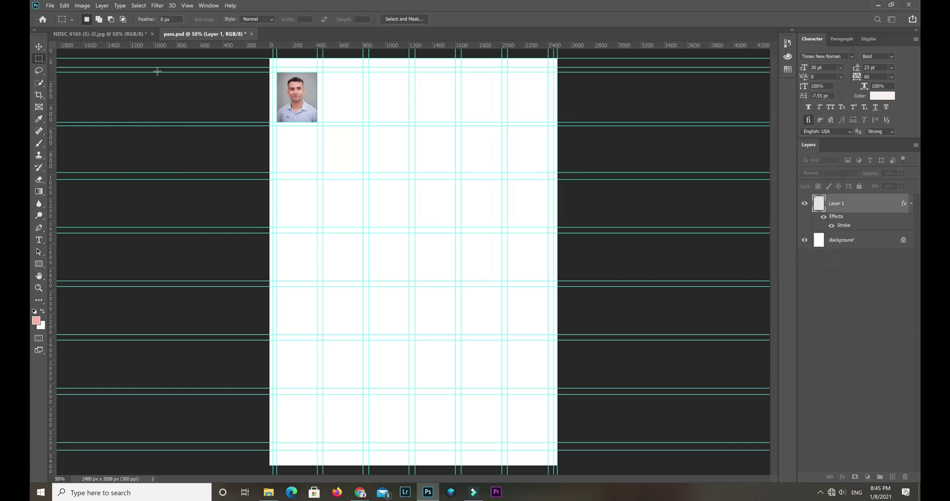
left_click(38, 47)
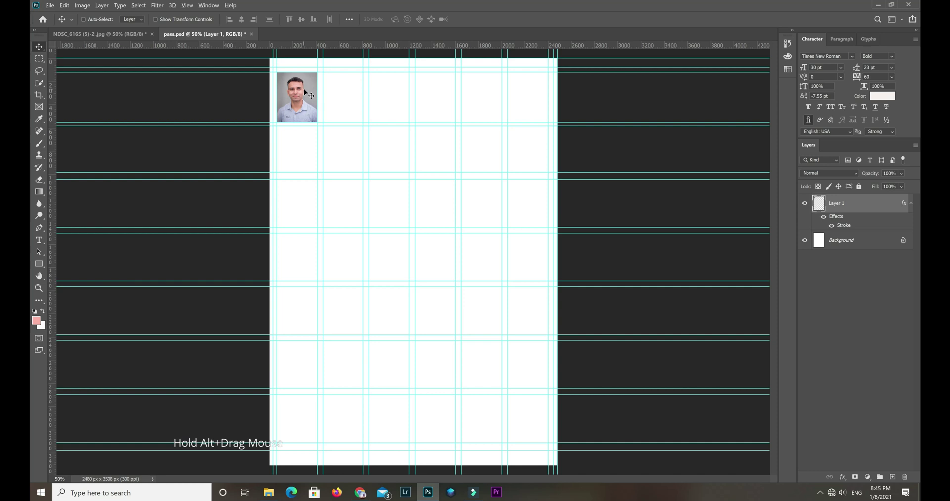
Alt-drag copies of the bordered portrait rightward into the next top-row guide cells.
left_click_drag(304, 90, 389, 86)
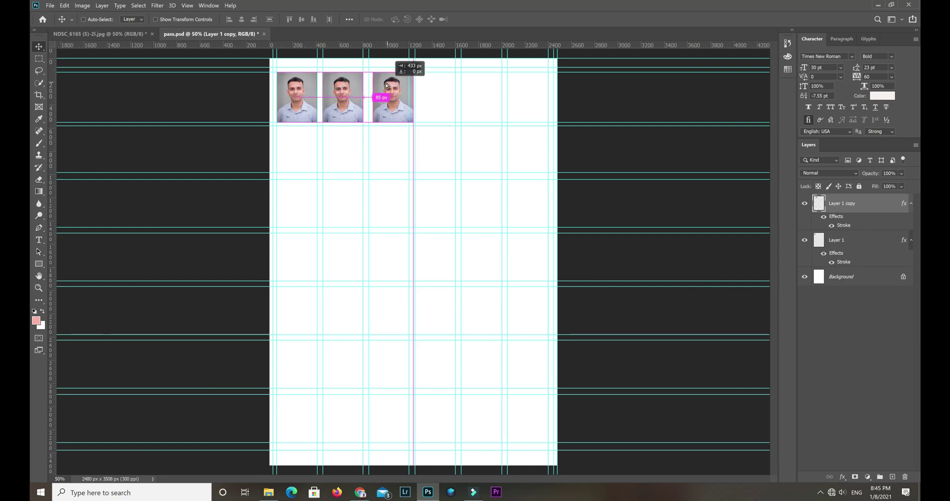
left_click_drag(387, 83, 519, 81)
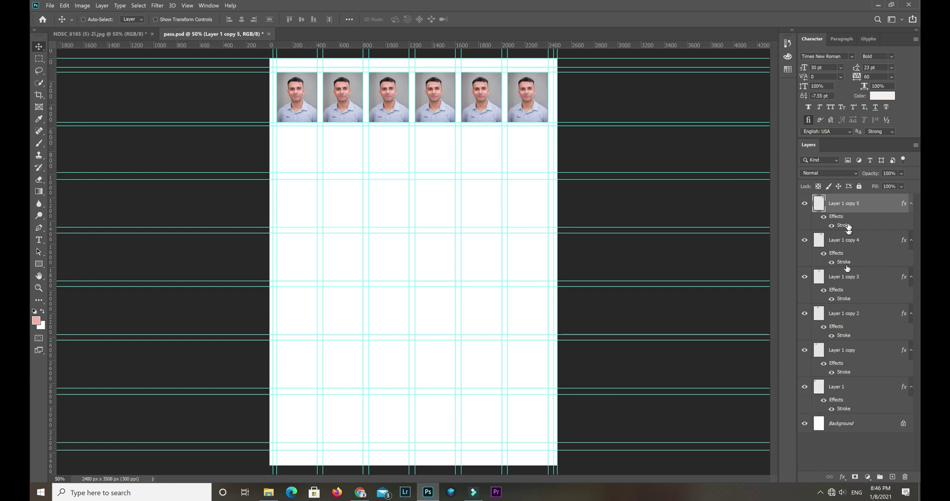
Select all six portrait layers, copy them into a second row below, and lower the guide.
left_click(860, 387, "shift")
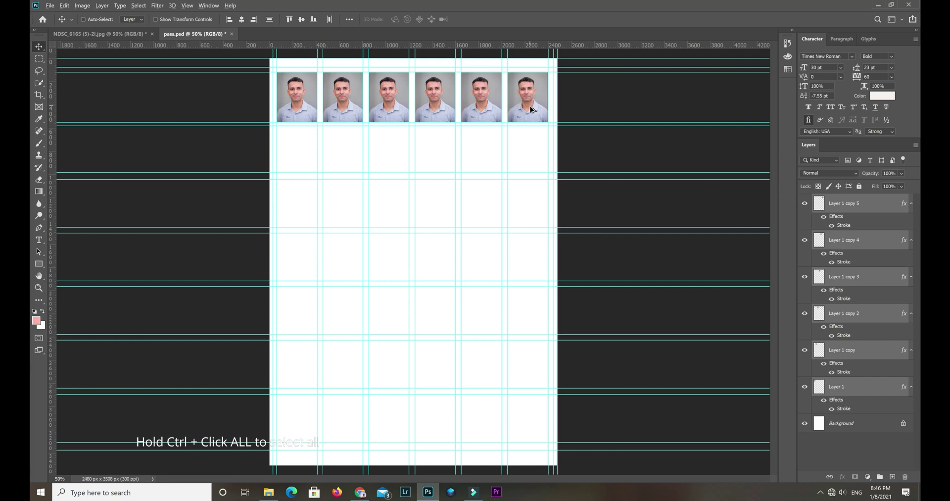
left_click_drag(528, 122, 531, 164)
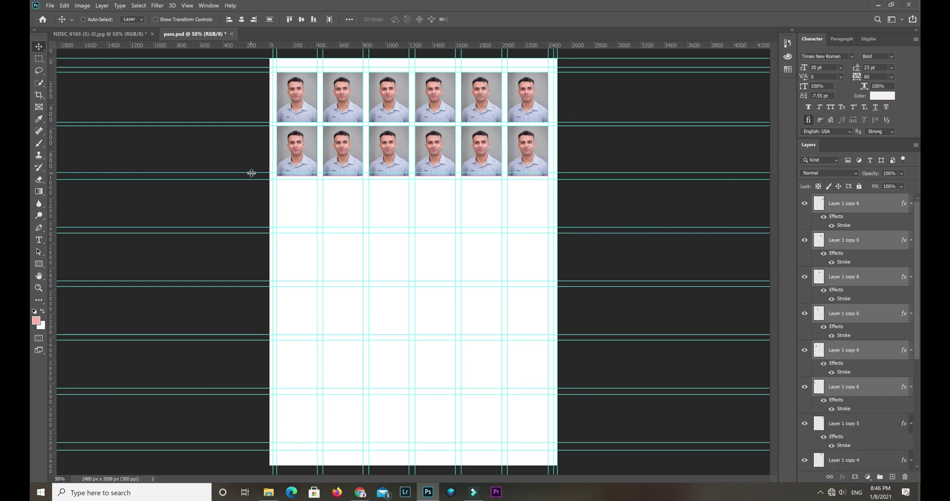
left_click_drag(251, 172, 251, 176)
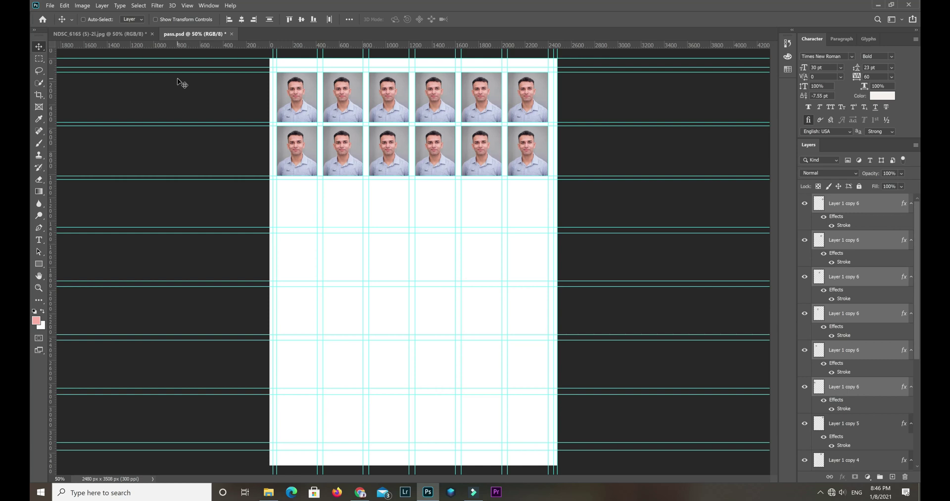
Open Print for the sheet and dismiss the print-information and printer compatibility warnings.
left_click(50, 5)
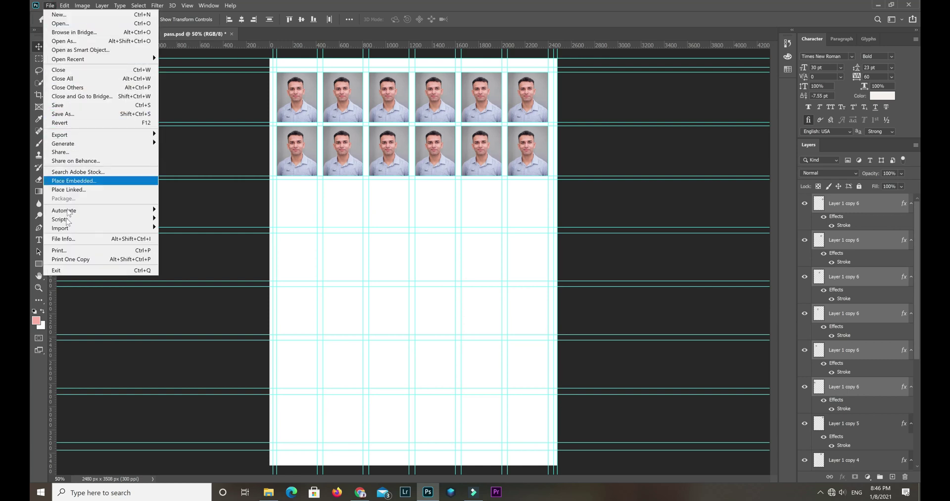
left_click(64, 246)
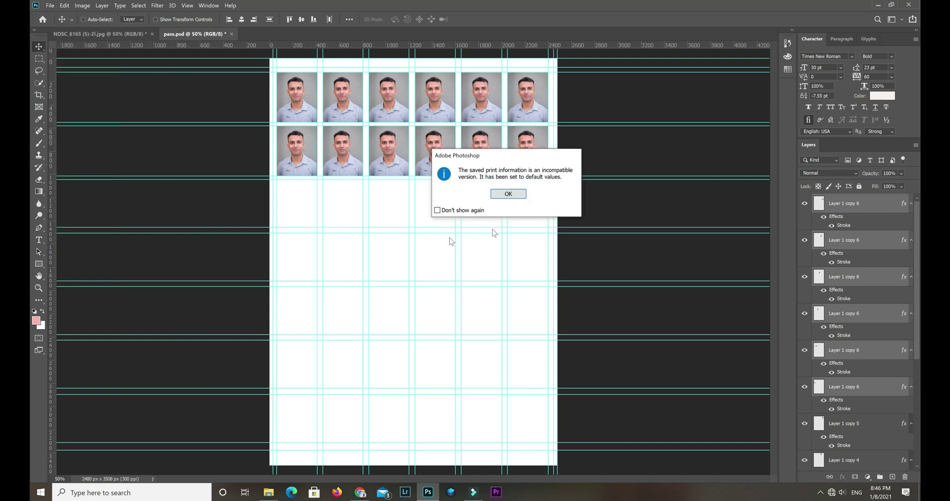
left_click(509, 197)
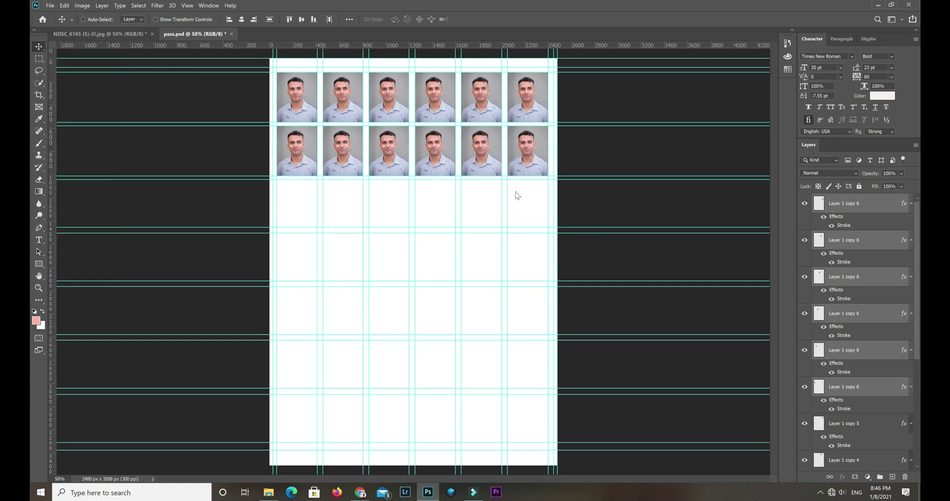
key("ctrl+p")
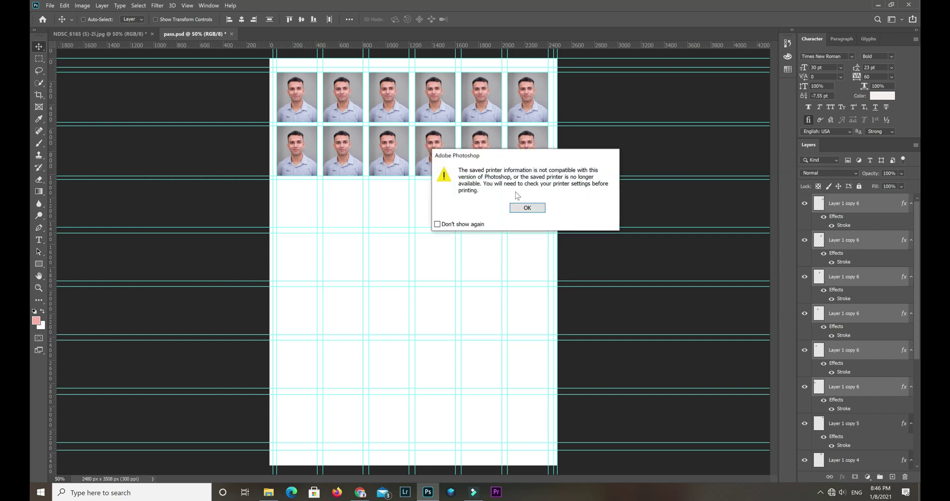
left_click(522, 208)
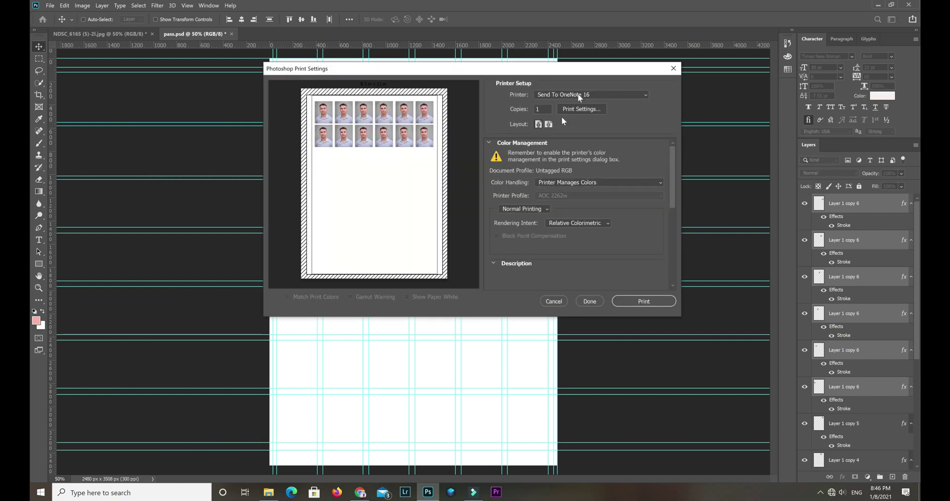
Keep Send To OneNote 16 as the printer, review its page properties, then close Print Settings.
left_click(580, 96)
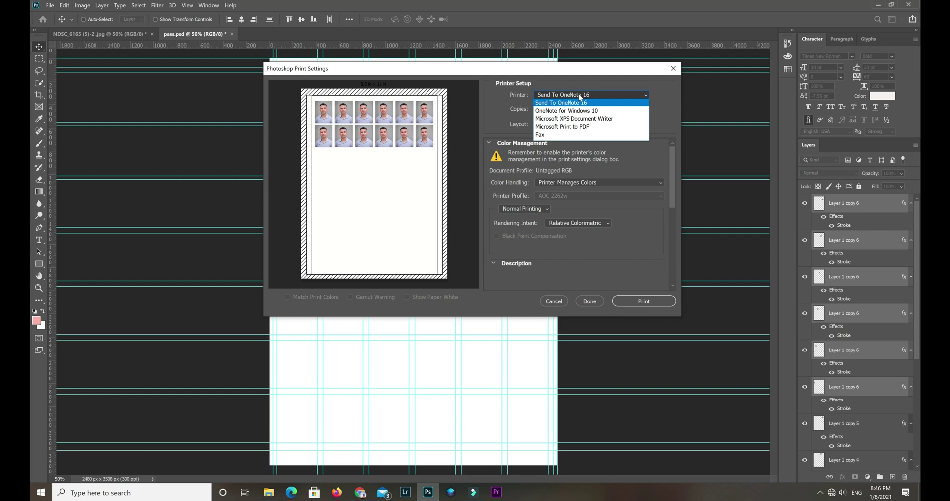
left_click(580, 95)
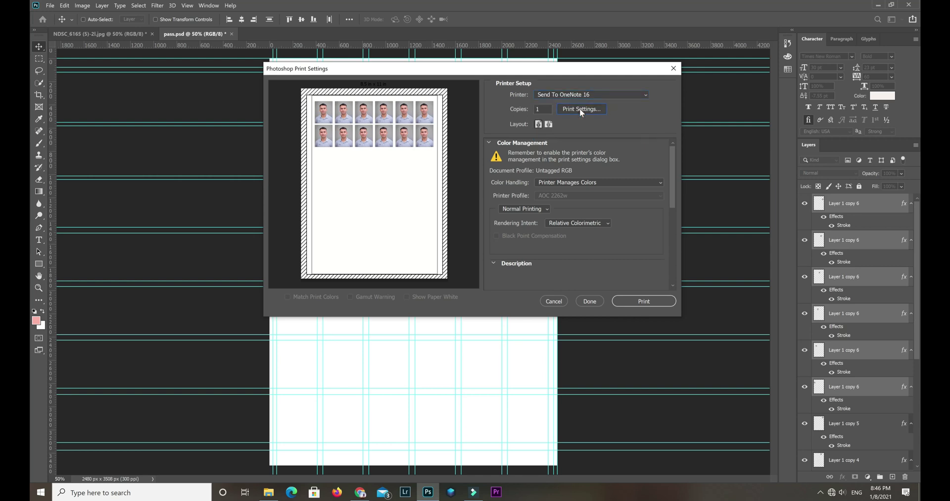
left_click(581, 110)
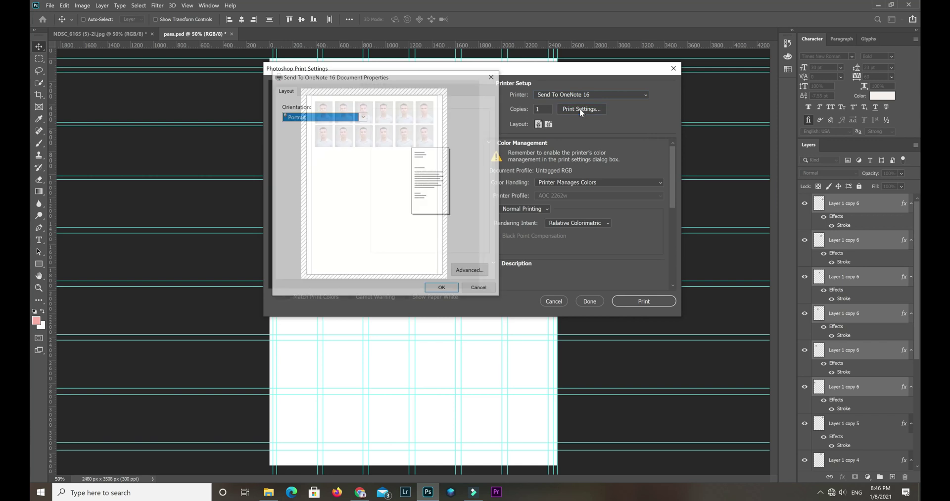
left_click(492, 76)
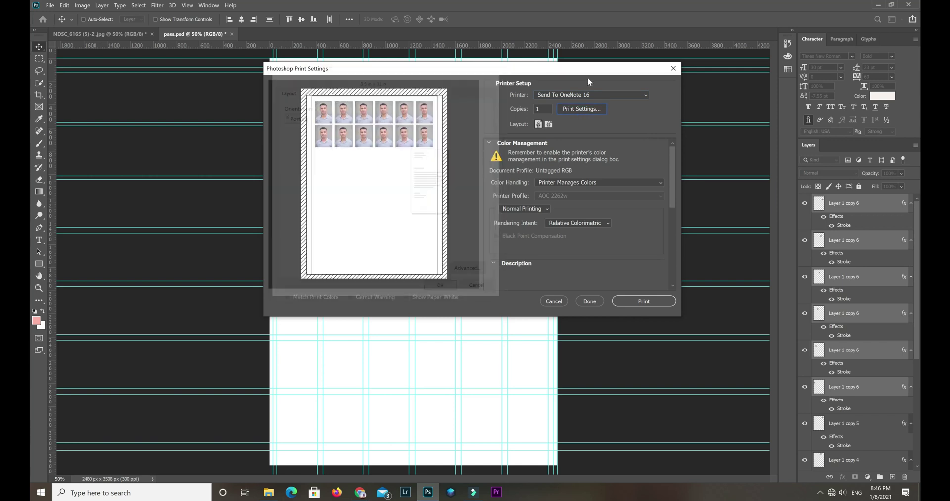
left_click(674, 68)
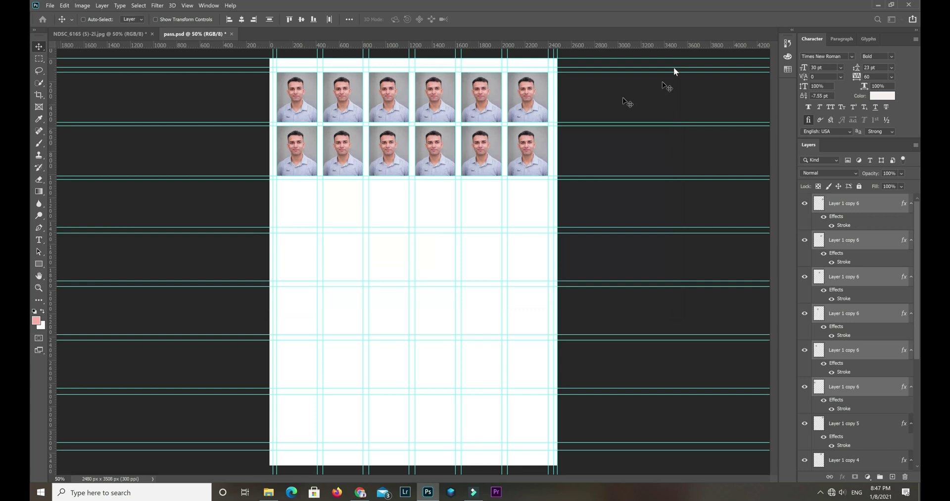